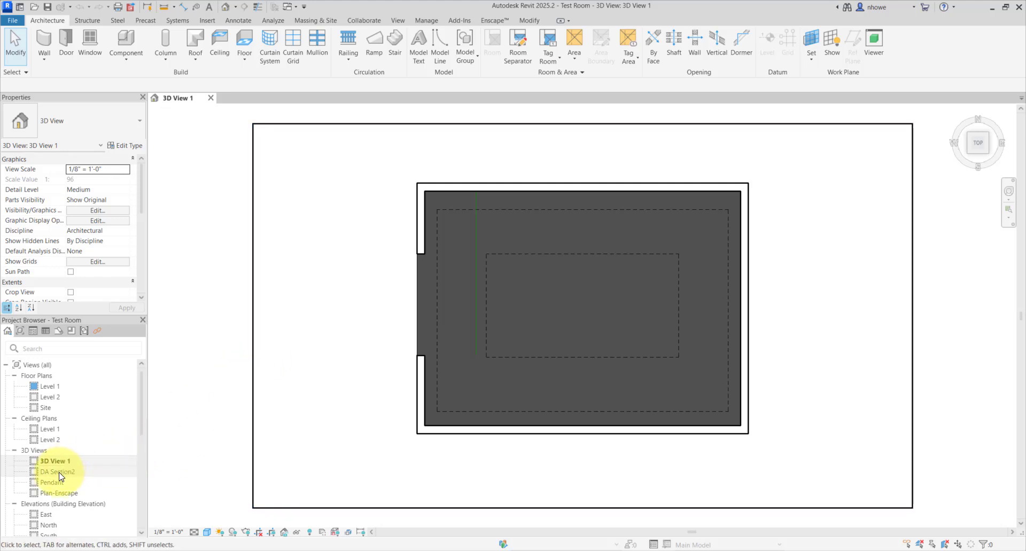
# Step: Create a perspective camera view inside the room, standing near the wall opening and aimed at the opposite wall
pyautogui.click(400, 21)
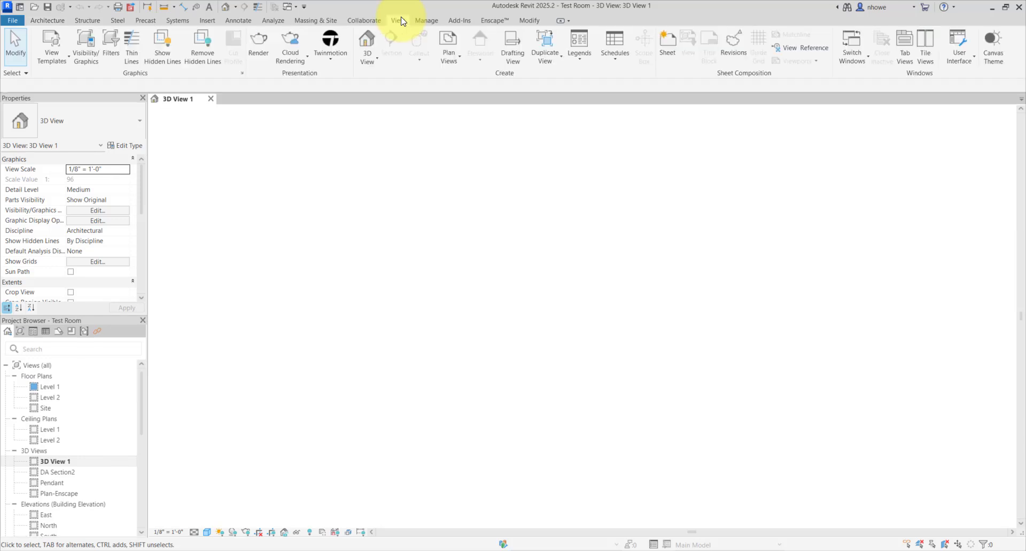
pyautogui.click(367, 57)
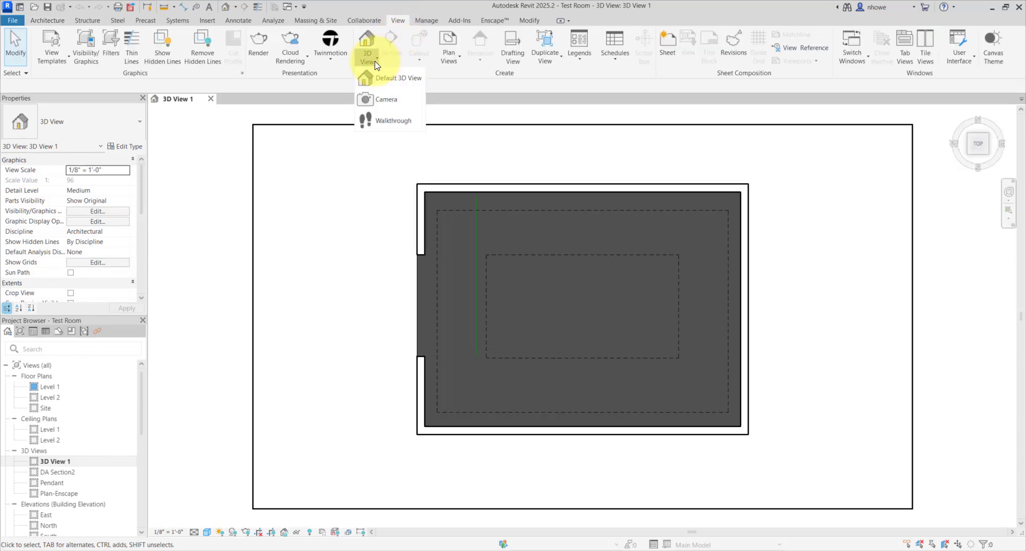
pyautogui.click(374, 100)
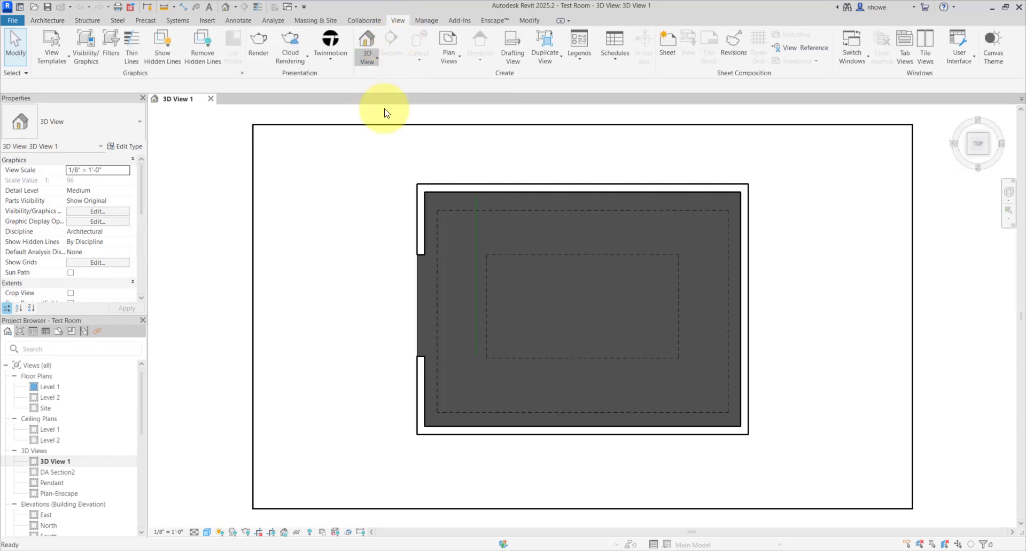
pyautogui.click(490, 344)
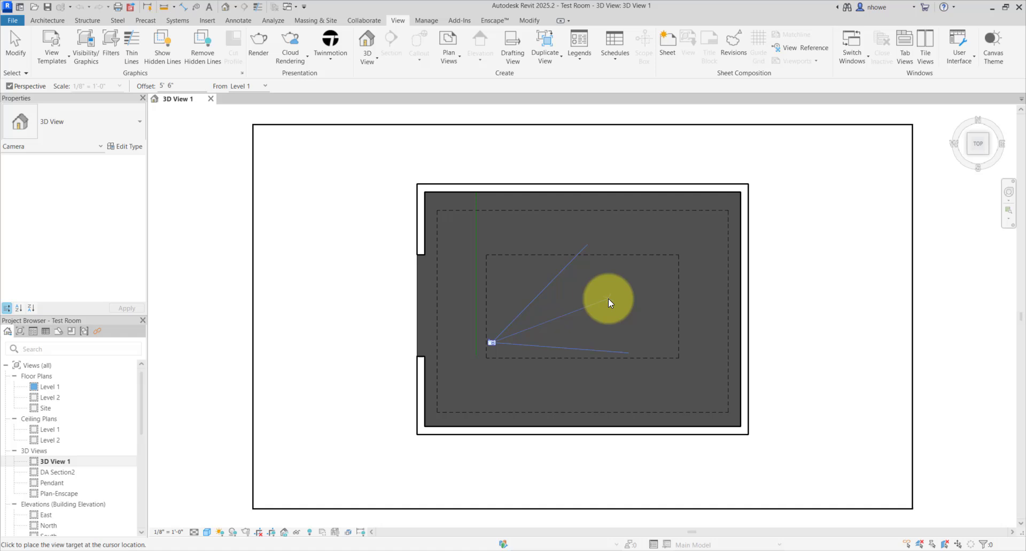
pyautogui.click(753, 318)
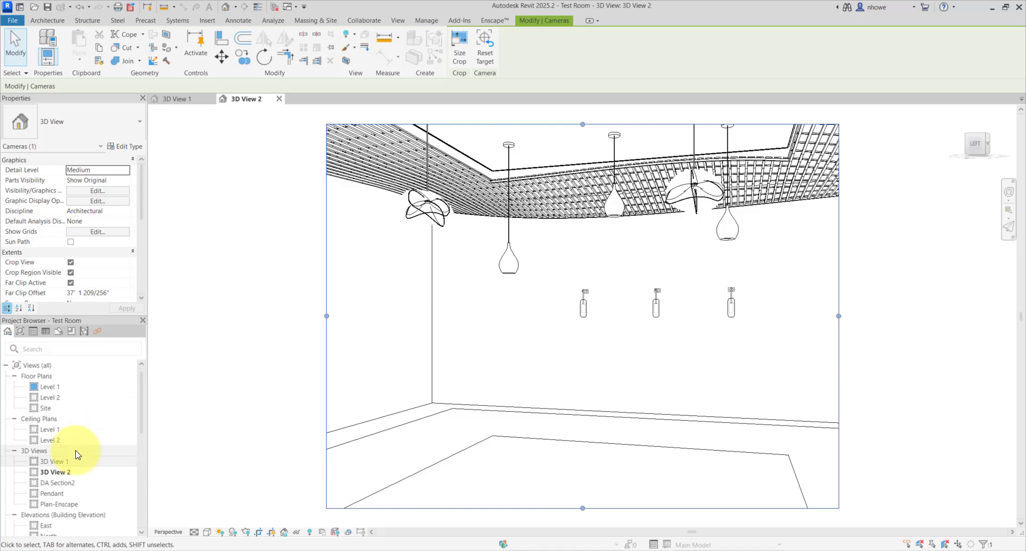
# Step: Rename the view 3D View 1 as Pendent
pyautogui.click(63, 462)
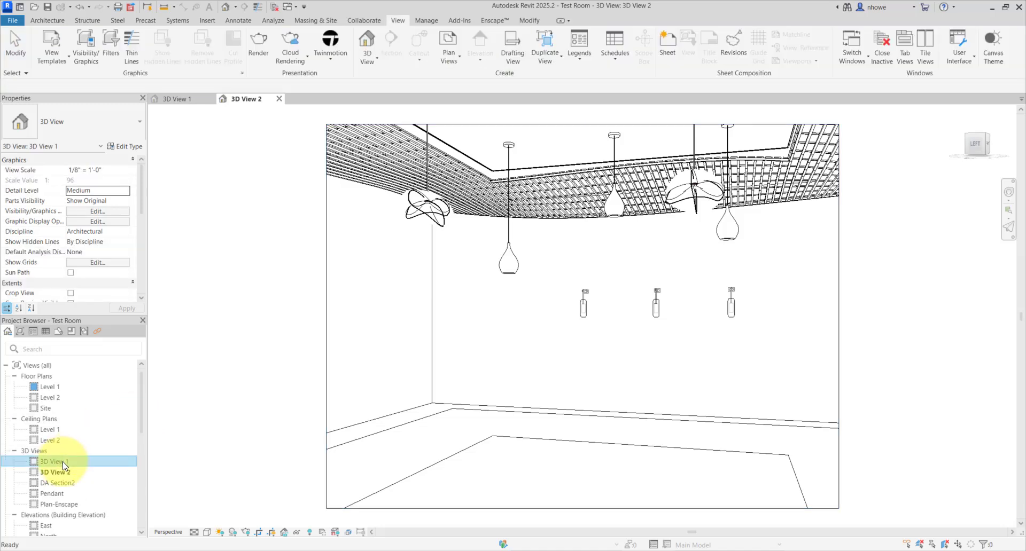
pyautogui.rightClick(64, 465)
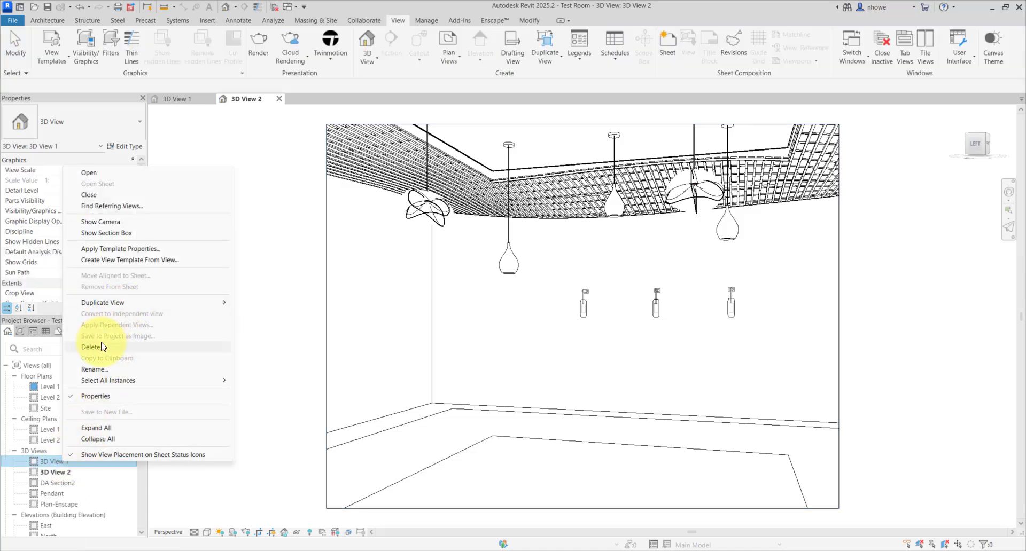
pyautogui.click(102, 370)
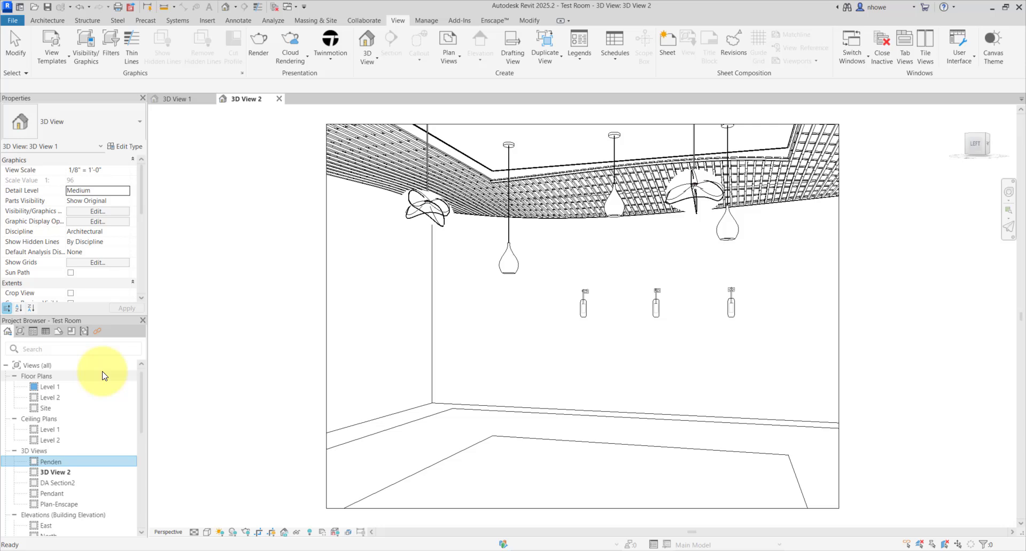
pyautogui.write('Pendent')
pyautogui.press('Return')
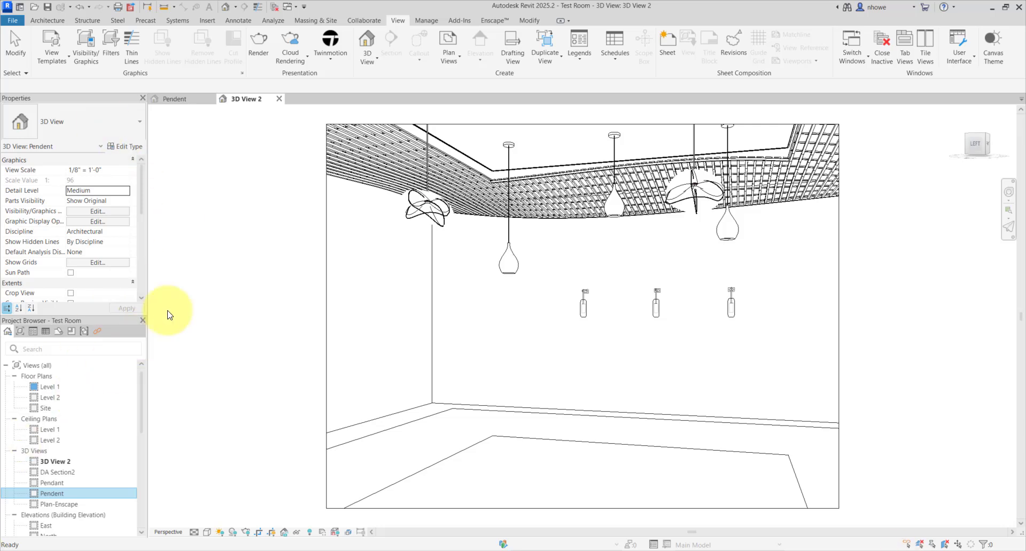
# Step: Start Enscape and open the Plan-Enscape view for editing in its view management
pyautogui.click(493, 21)
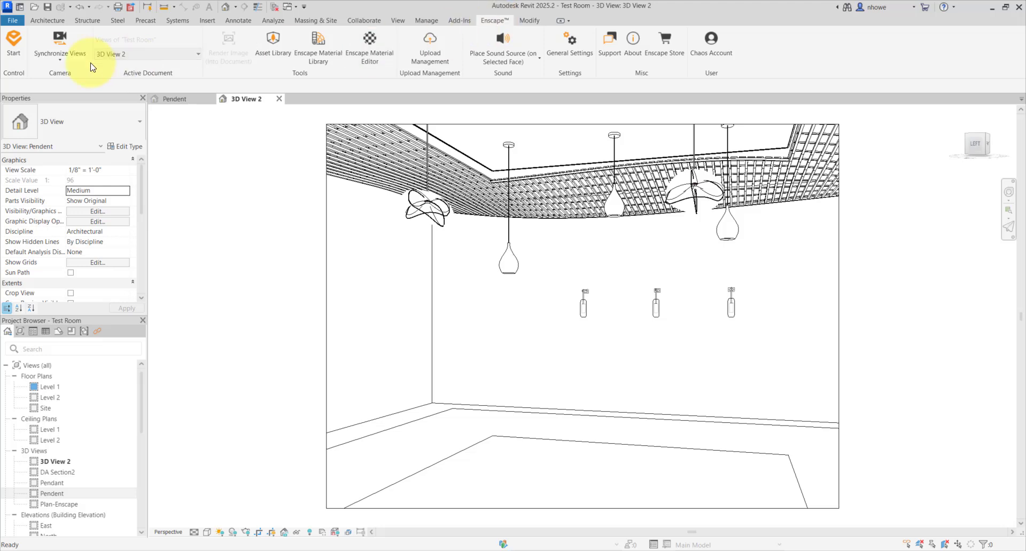
pyautogui.click(13, 51)
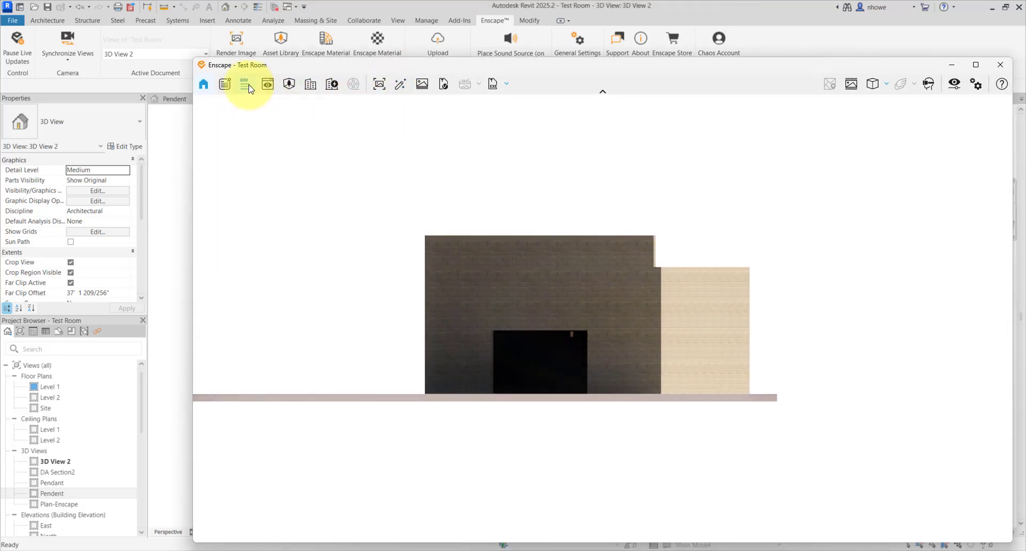
pyautogui.click(267, 84)
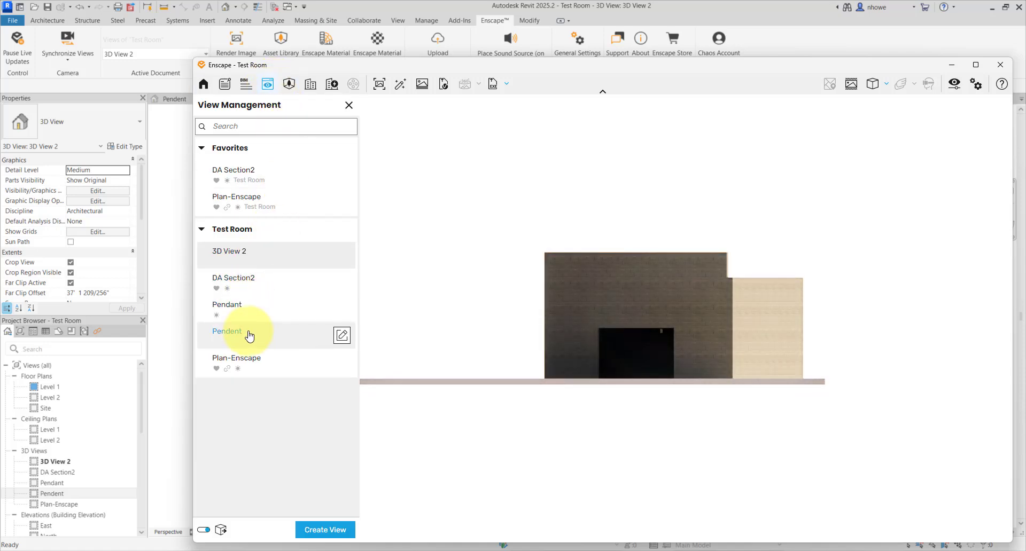
pyautogui.click(250, 357)
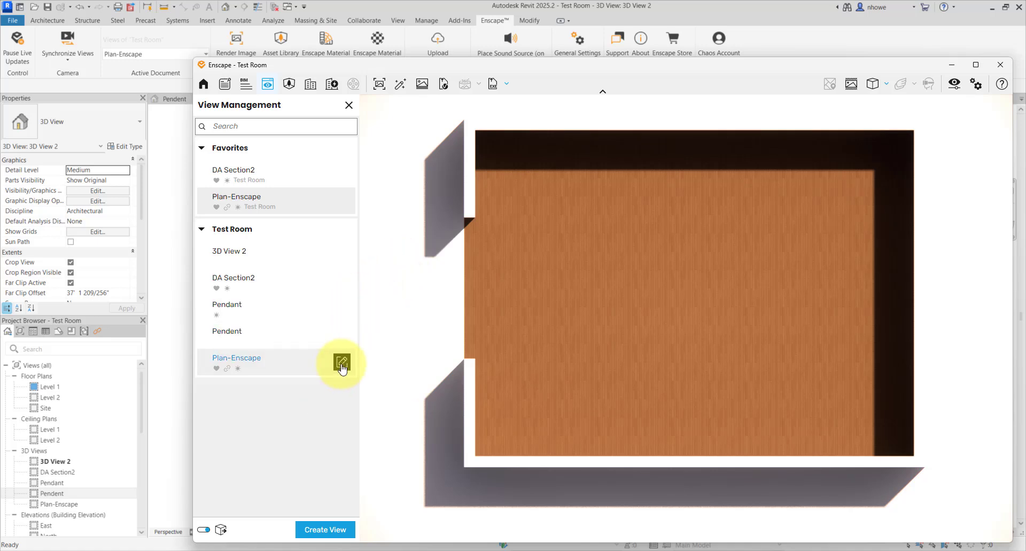
pyautogui.click(340, 363)
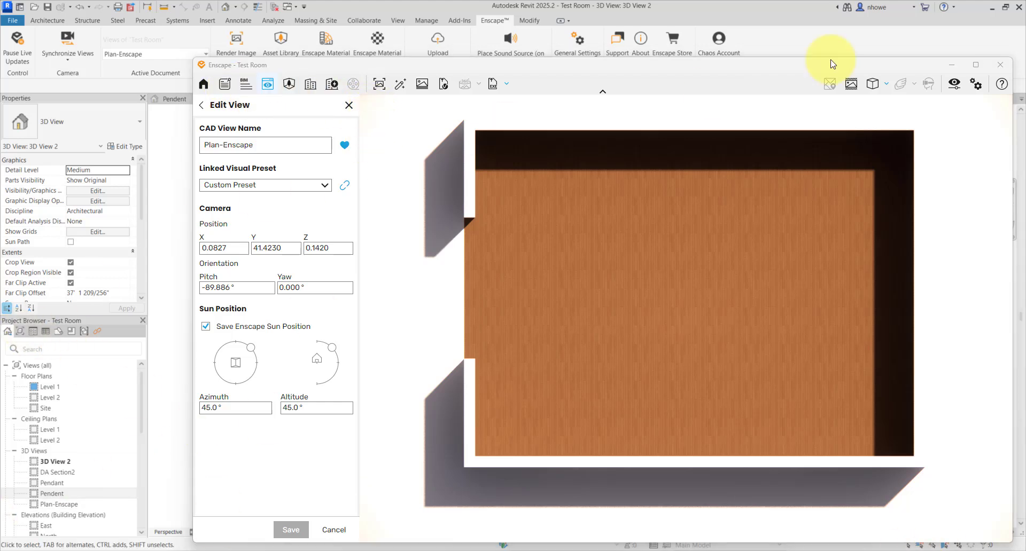
# Step: Rename the visual preset Custom Preset as Orthographic in the visual settings
pyautogui.click(953, 85)
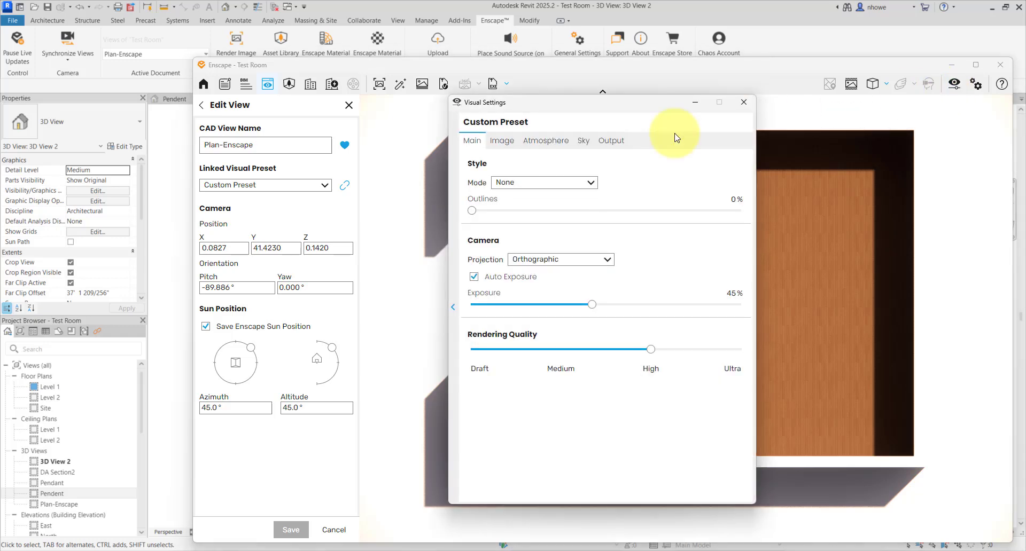
pyautogui.click(453, 308)
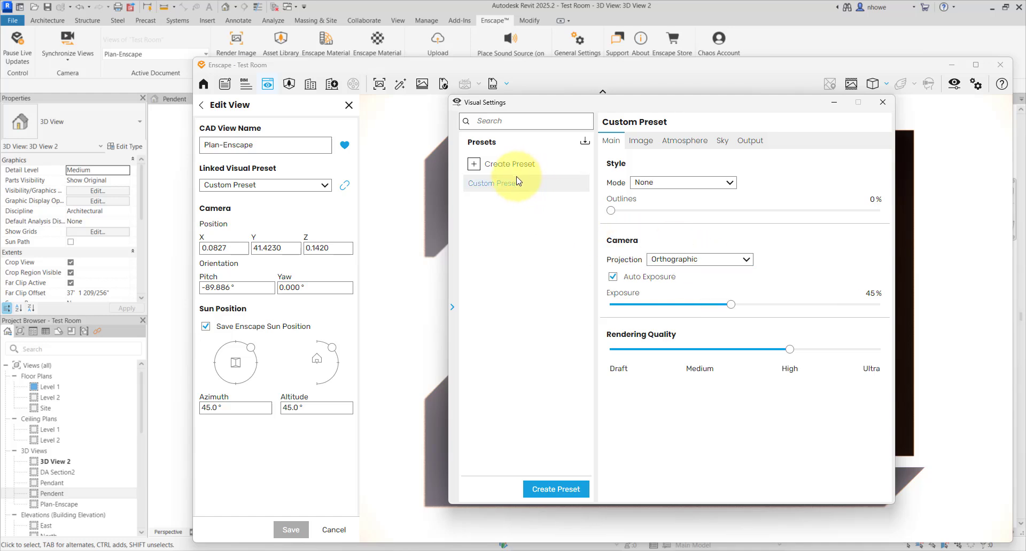
pyautogui.rightClick(576, 187)
pyautogui.click(572, 197)
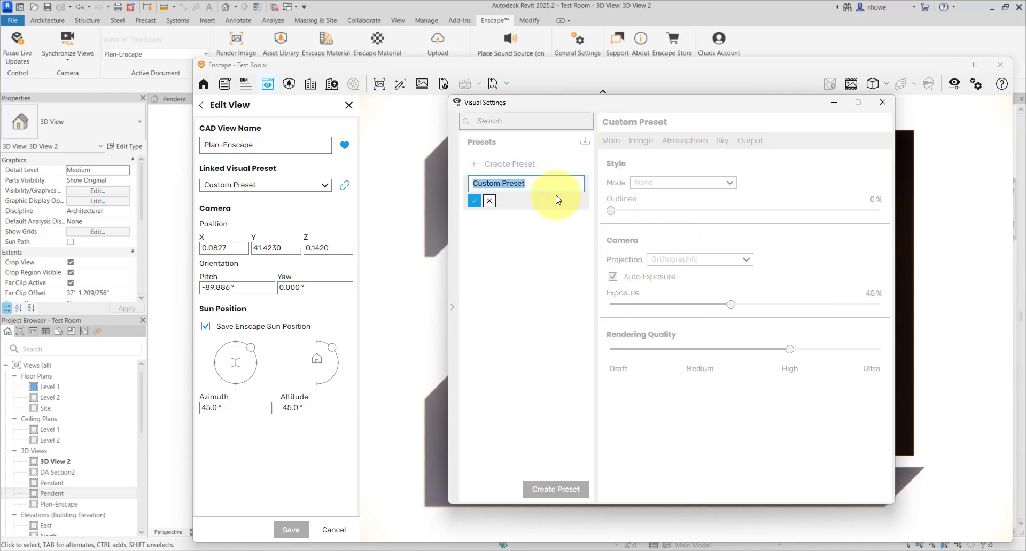
pyautogui.write('Orthographic')
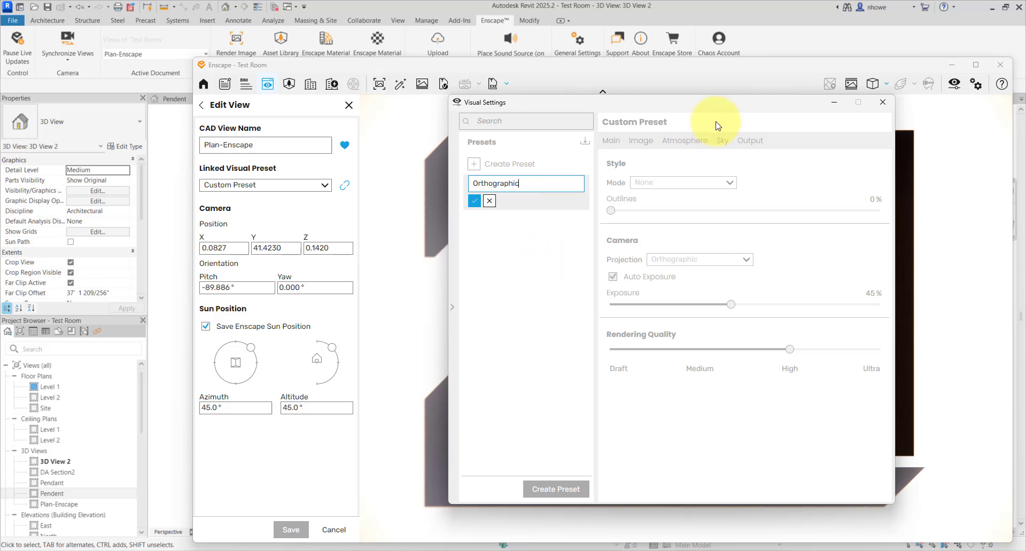
pyautogui.click(474, 201)
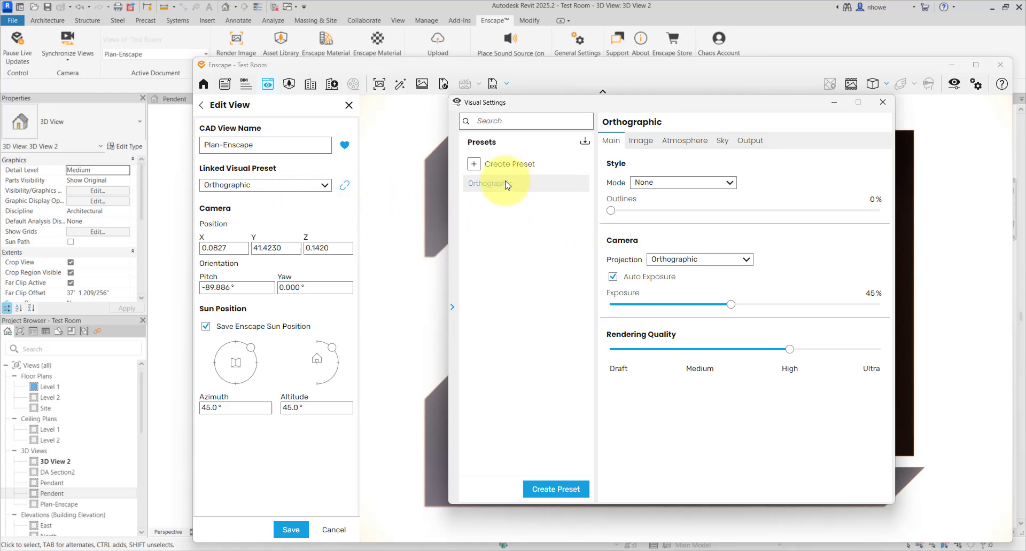
# Step: Create a visual preset named Perspective with perspective projection, and save the Plan-Enscape view with the Orthographic preset linked
pyautogui.click(488, 164)
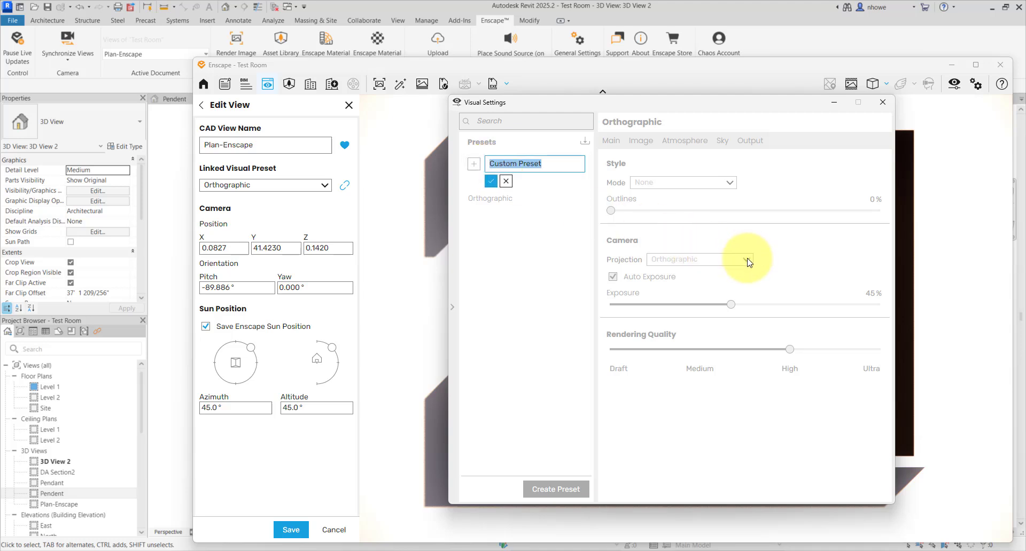
pyautogui.click(505, 181)
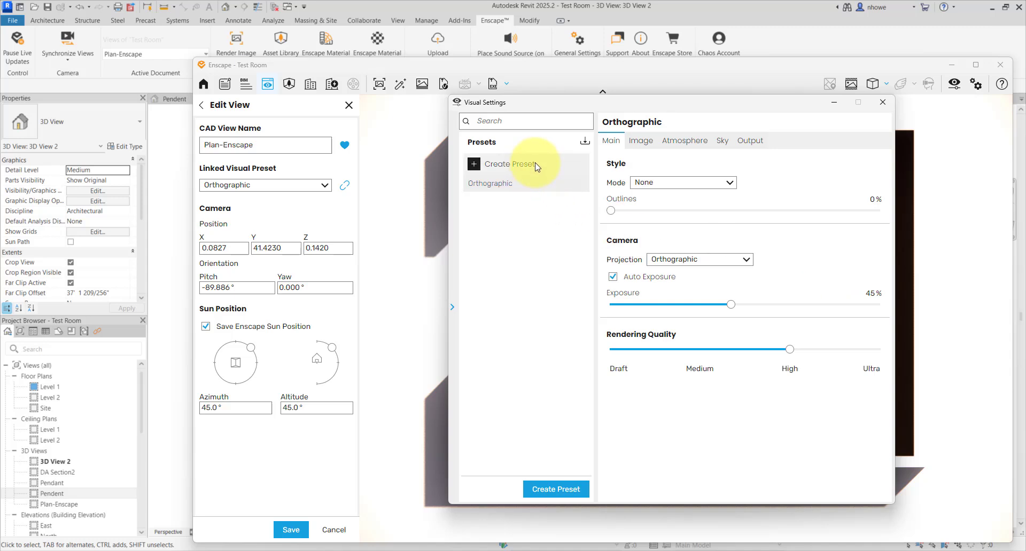
pyautogui.click(513, 164)
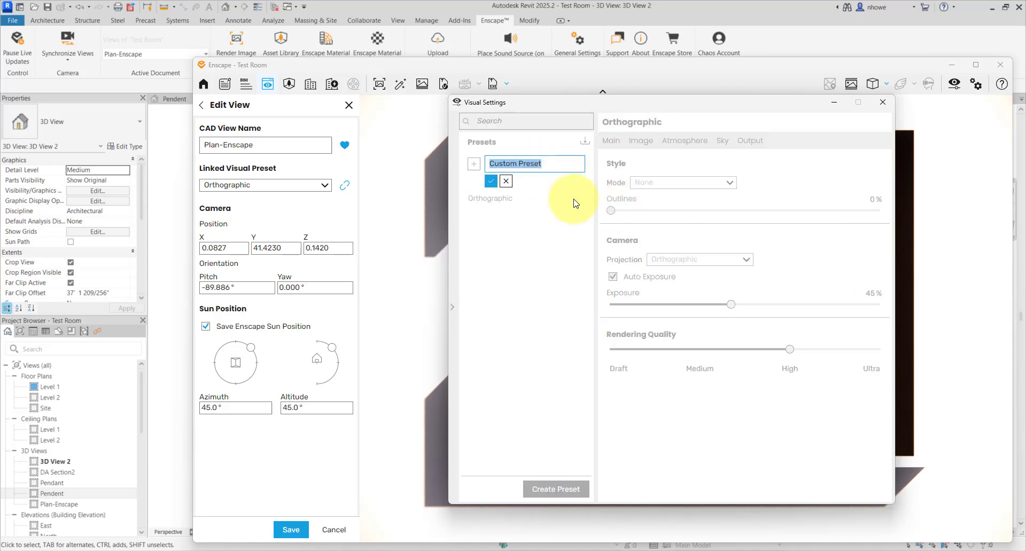
pyautogui.write('Perp')
pyautogui.press('Return')
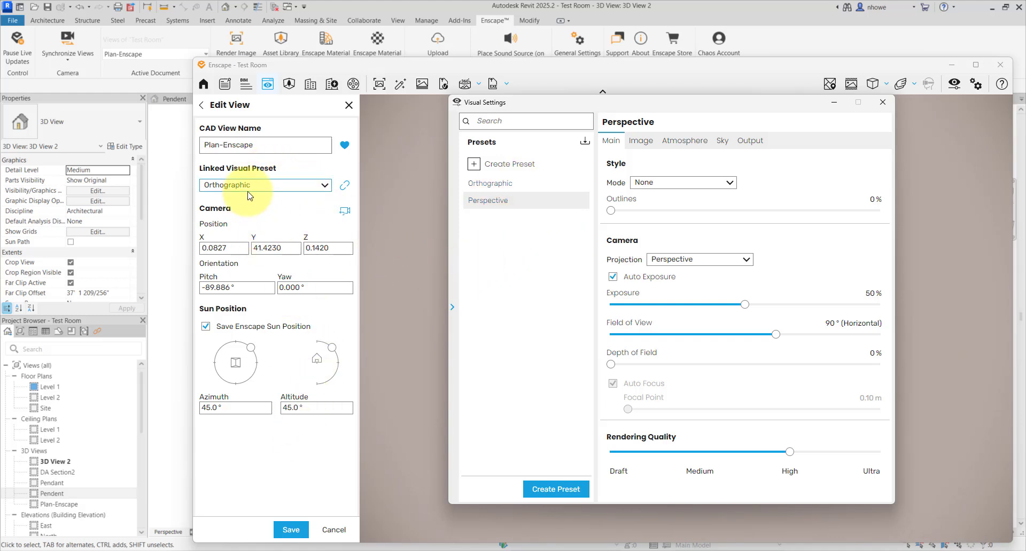
pyautogui.click(883, 102)
pyautogui.click(290, 530)
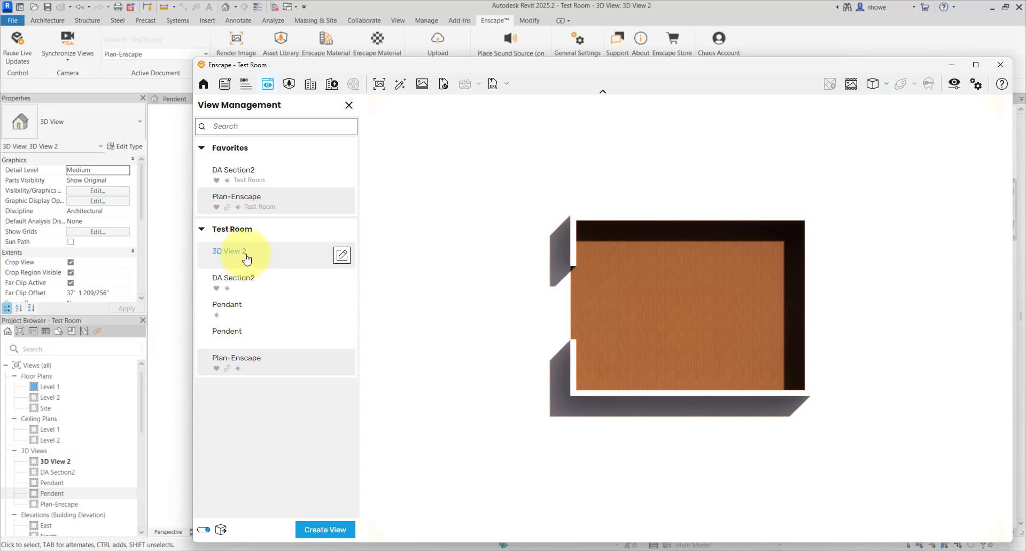
# Step: Link the DA Section2 view to the Orthographic visual preset and save the view
pyautogui.click(243, 284)
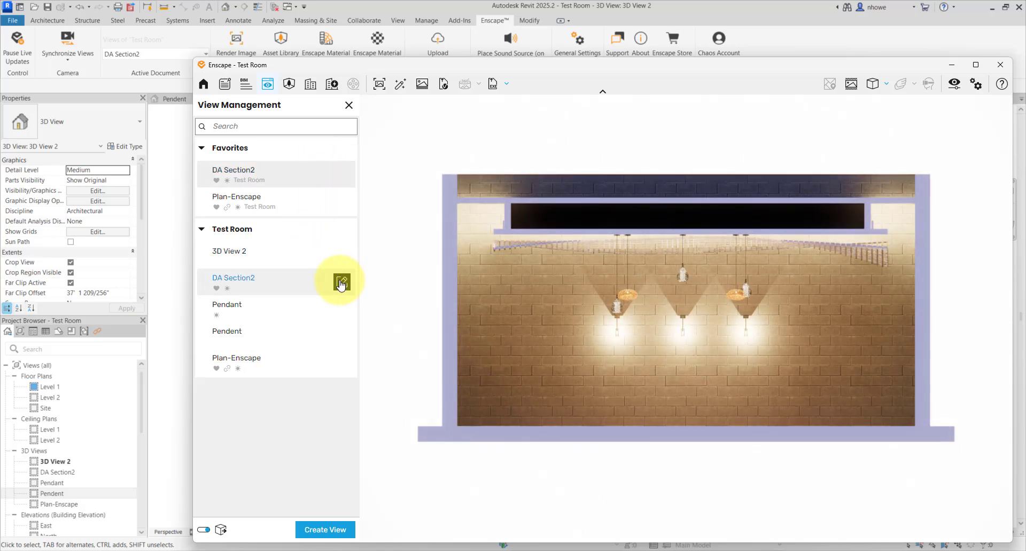
pyautogui.click(342, 282)
pyautogui.click(325, 186)
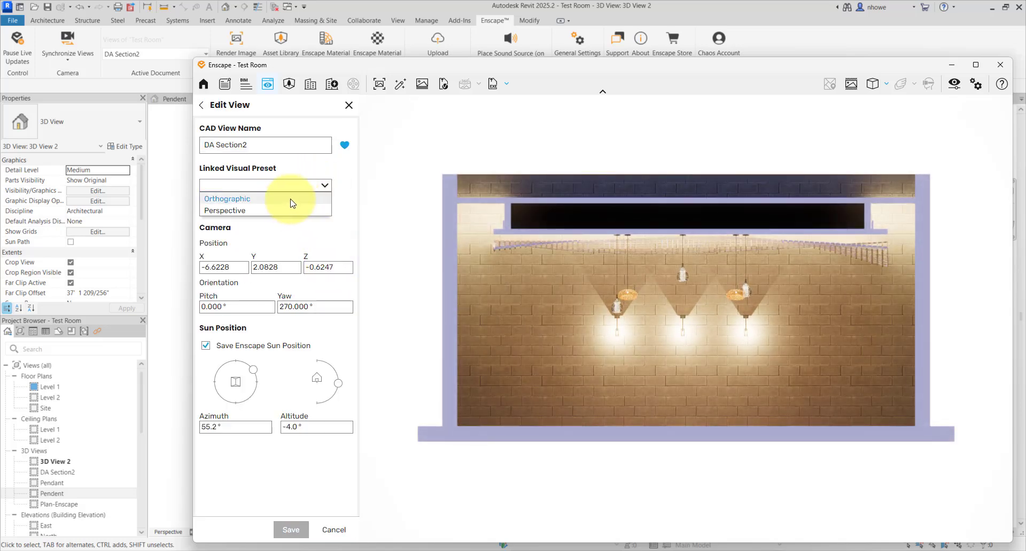
pyautogui.click(291, 200)
pyautogui.click(290, 530)
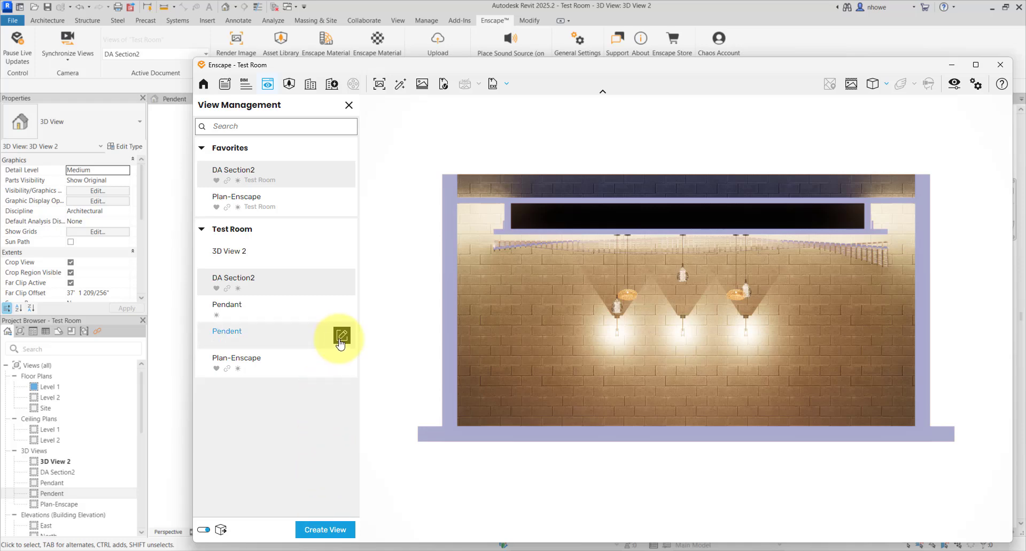
# Step: Open the Pendant view for editing and link it to the Perspective visual preset
pyautogui.click(271, 310)
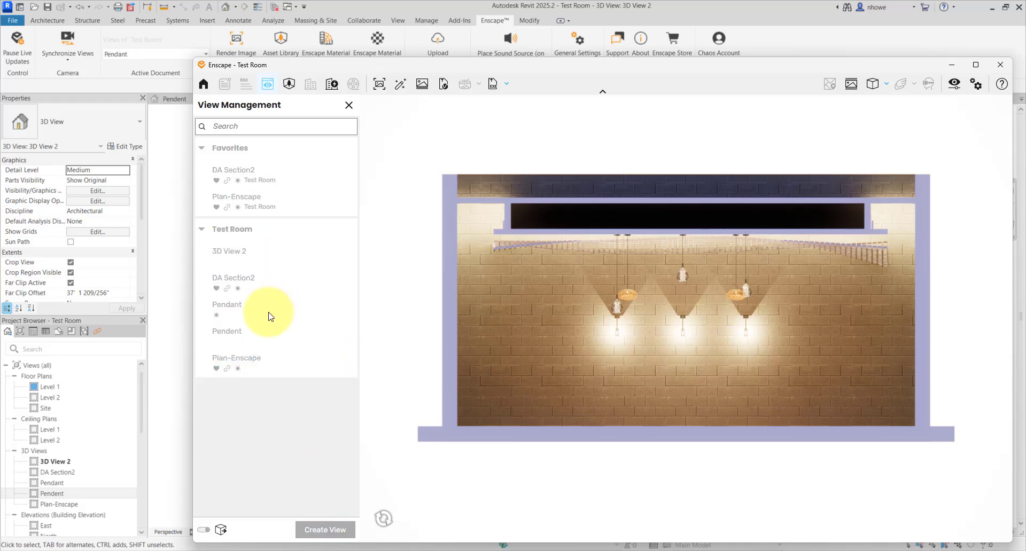
pyautogui.click(262, 332)
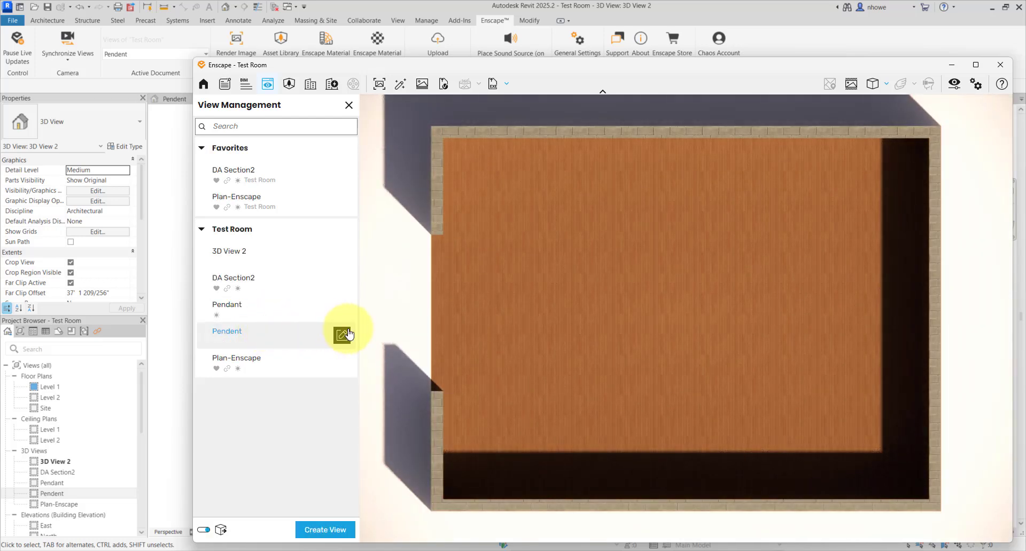
pyautogui.click(293, 317)
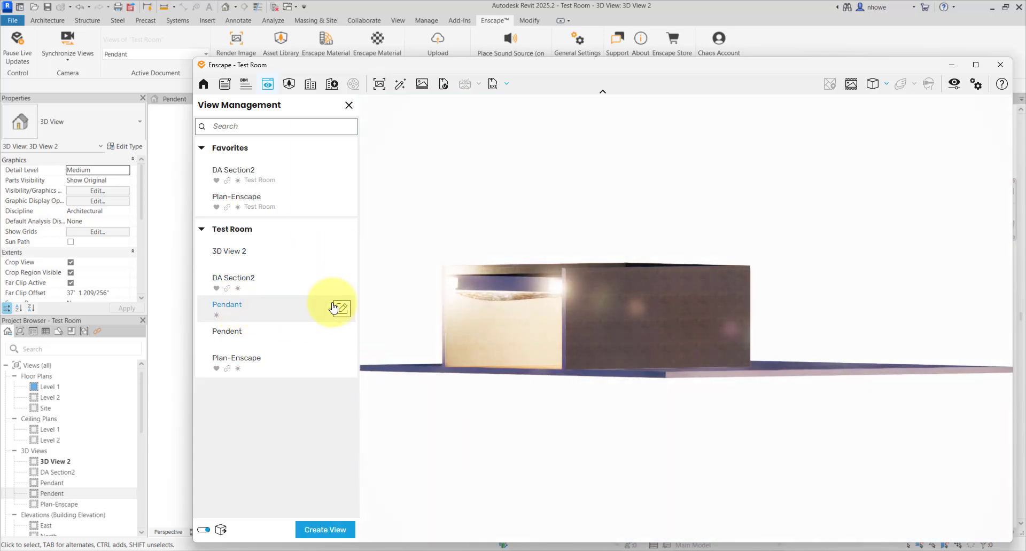
pyautogui.click(341, 308)
pyautogui.click(315, 283)
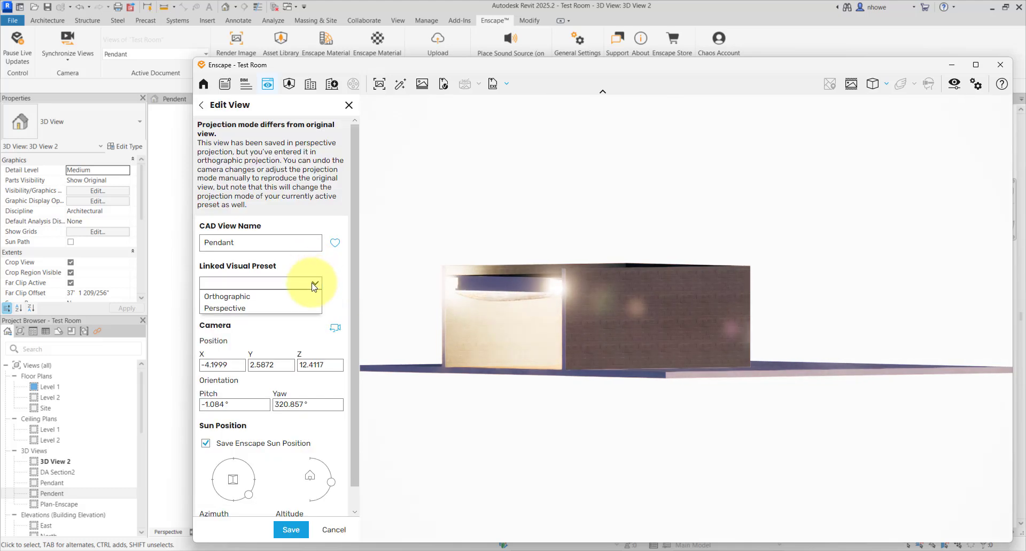
pyautogui.click(292, 307)
# Step: Move the Pendant view's camera through the brick wall into the room, up close to one of the woven pendant lights
pyautogui.scroll(4, 555, 322)
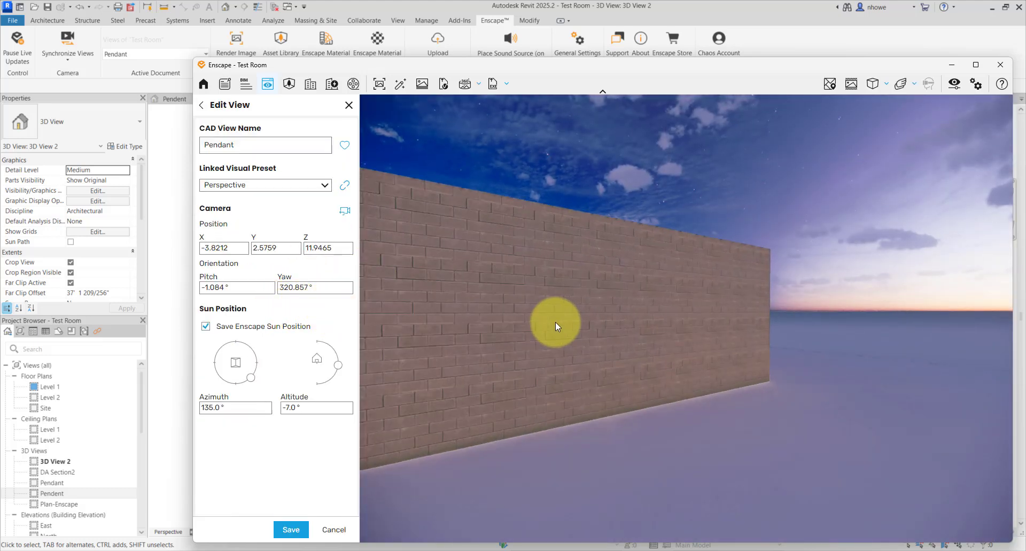
pyautogui.moveTo(706, 319); pyautogui.dragTo(1008, 332, button='middle')
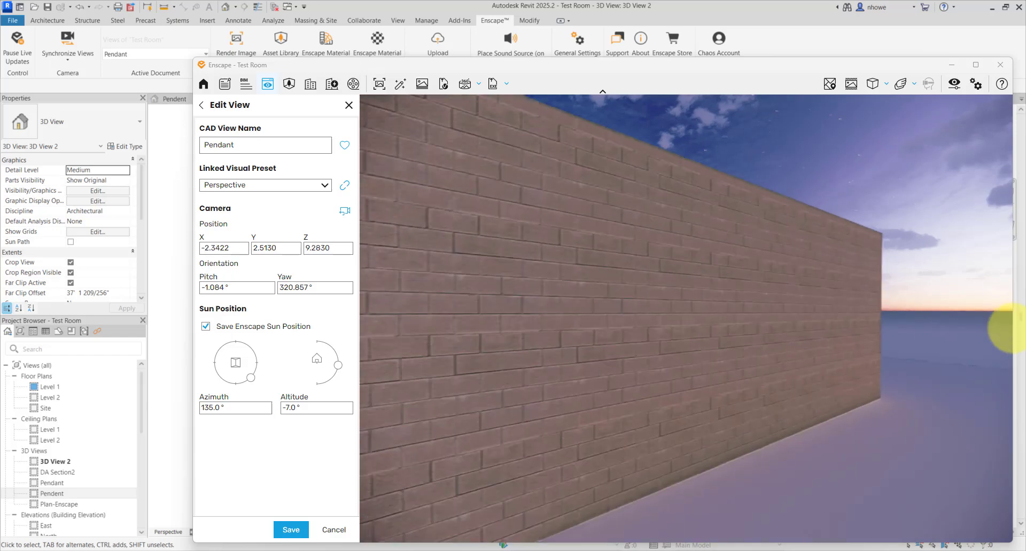
pyautogui.scroll(8, 488, 317)
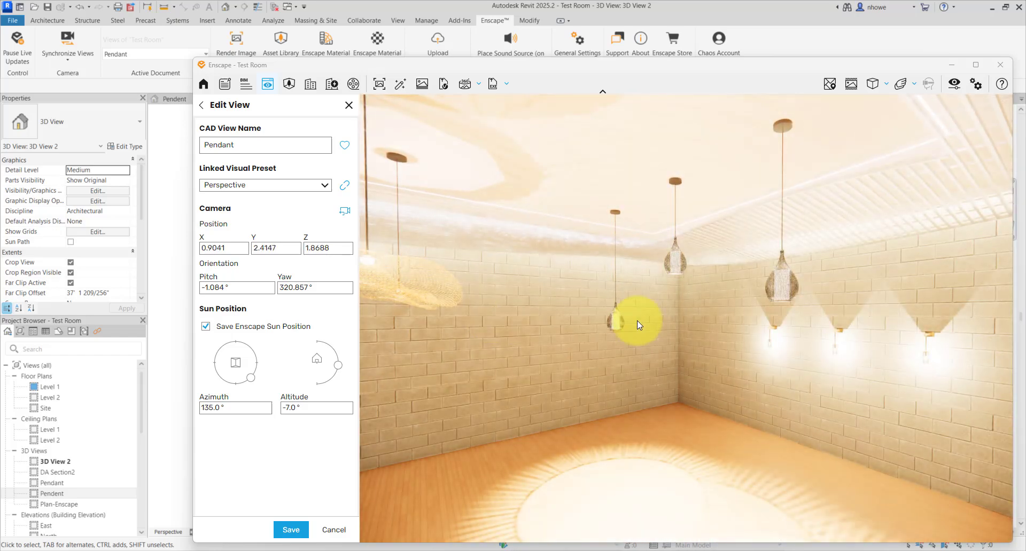
pyautogui.moveTo(636, 321); pyautogui.dragTo(523, 291, button='middle')
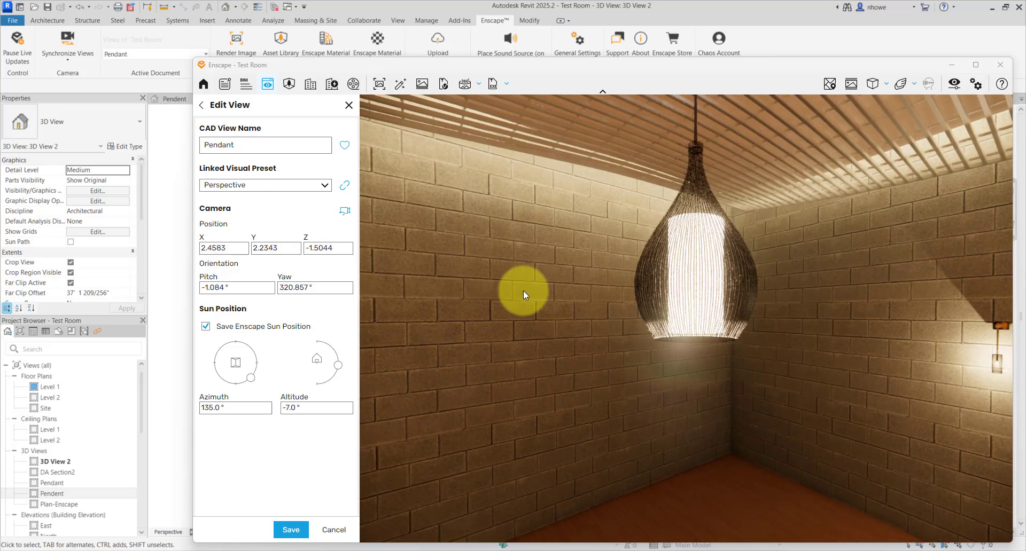
# Step: Frame the Pendant view's camera on the nearest woven pendant light, with the two smaller pendants behind it and the wall sconces beside it
pyautogui.moveTo(523, 291)
pyautogui.mouseDown(button='right')
pyautogui.moveTo(598, 320)
pyautogui.moveTo(523, 290)
pyautogui.mouseUp(button='right')
pyautogui.scroll(-7, 522, 290)
pyautogui.scroll(4, 529, 281)
pyautogui.scroll(-3, 531, 281)
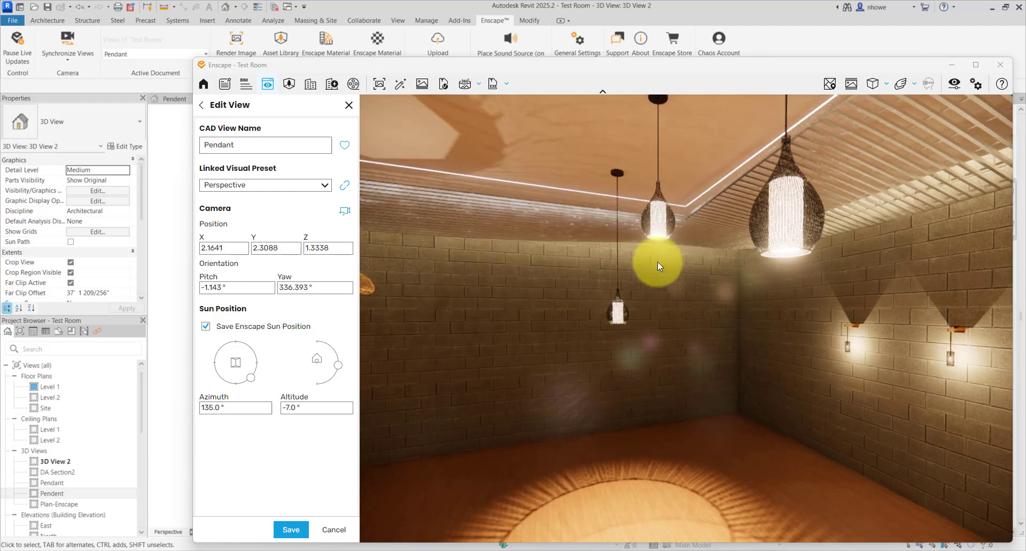
pyautogui.moveTo(674, 339); pyautogui.dragTo(550, 478, button='middle')
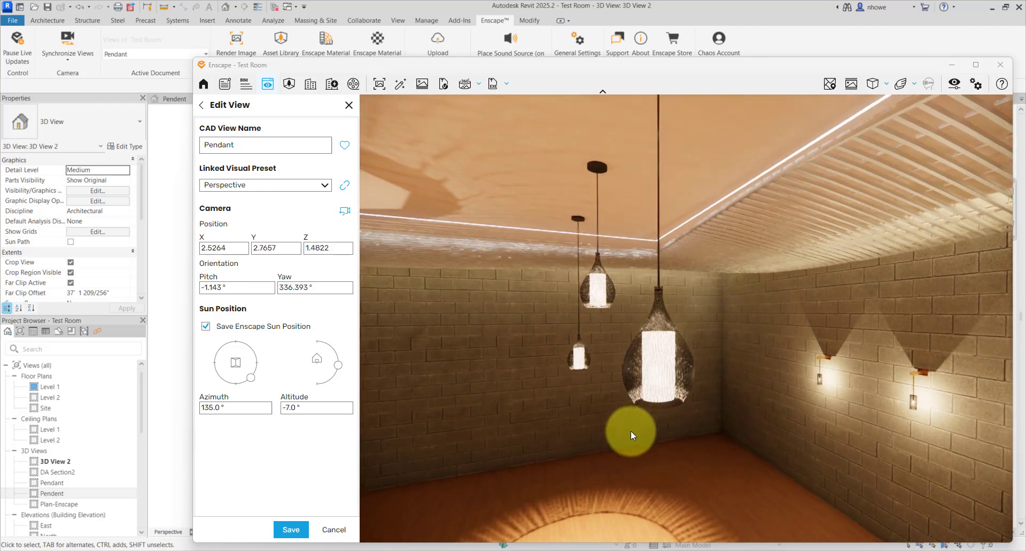
pyautogui.scroll(3, 634, 430)
pyautogui.moveTo(693, 276); pyautogui.dragTo(691, 293, button='middle')
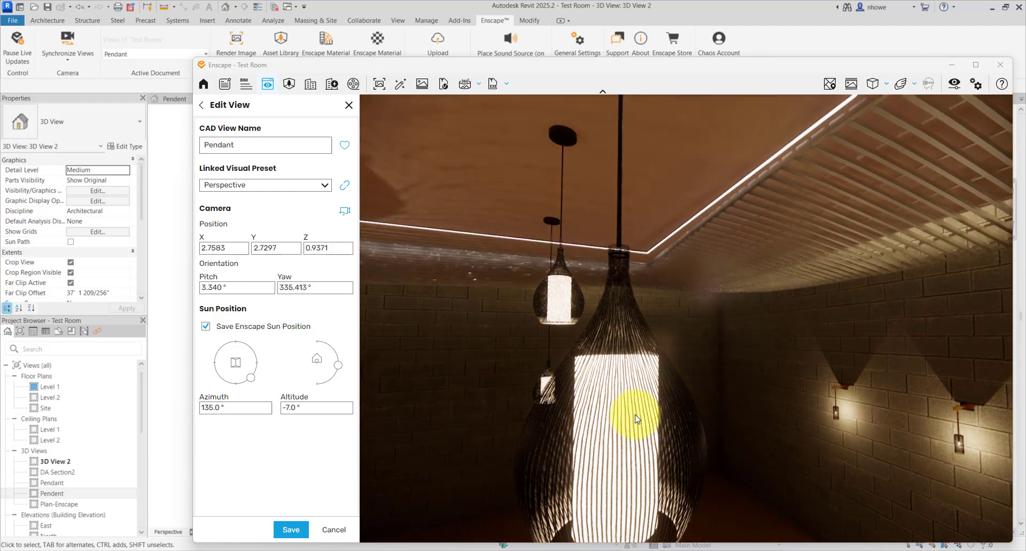
pyautogui.moveTo(637, 417); pyautogui.dragTo(718, 281, button='middle')
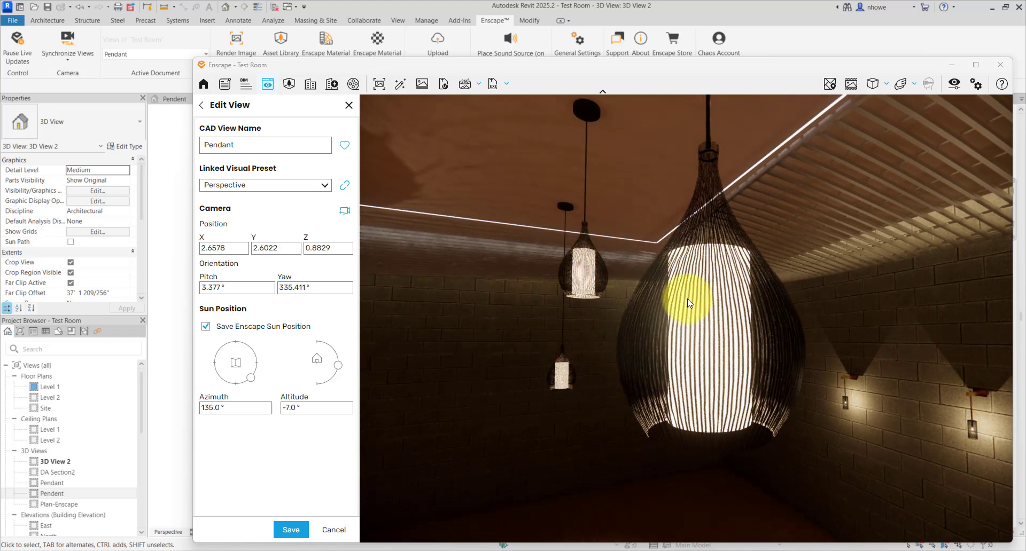
pyautogui.moveTo(610, 345); pyautogui.dragTo(698, 298, button='middle')
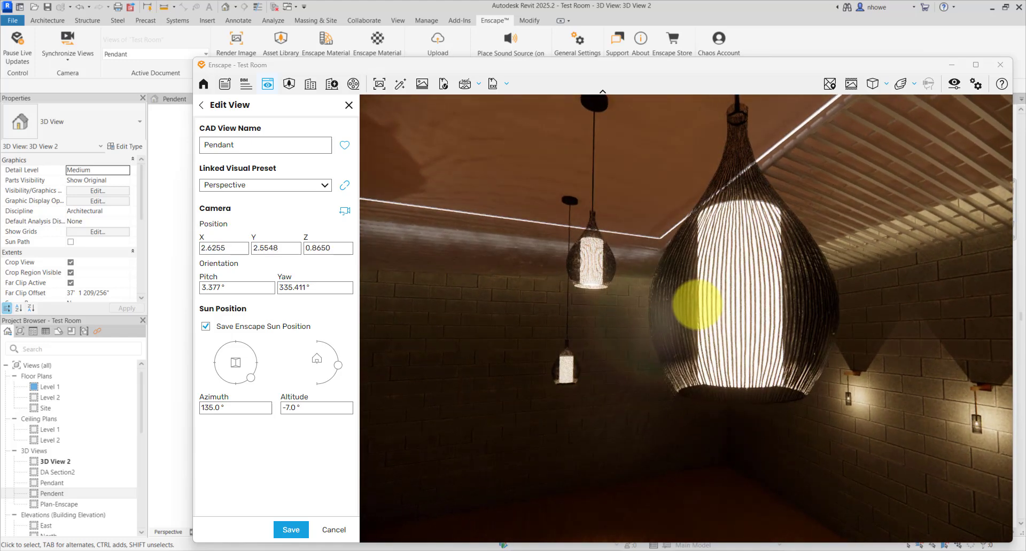
# Step: In the visual settings, set the Orthographic preset's exposure to 63%, field of view to 83° and depth of field to 3%
pyautogui.click(953, 84)
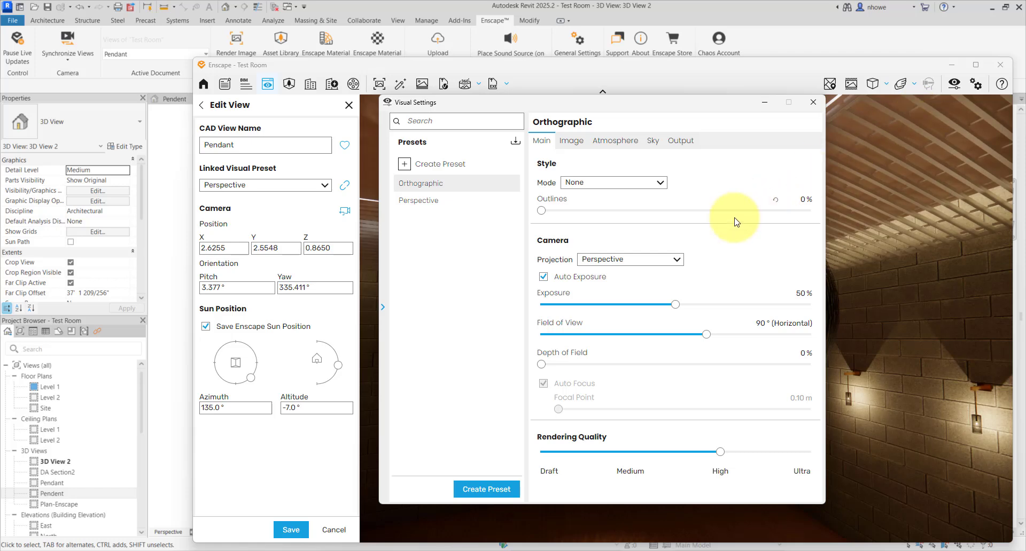
pyautogui.moveTo(661, 101); pyautogui.dragTo(340, 56)
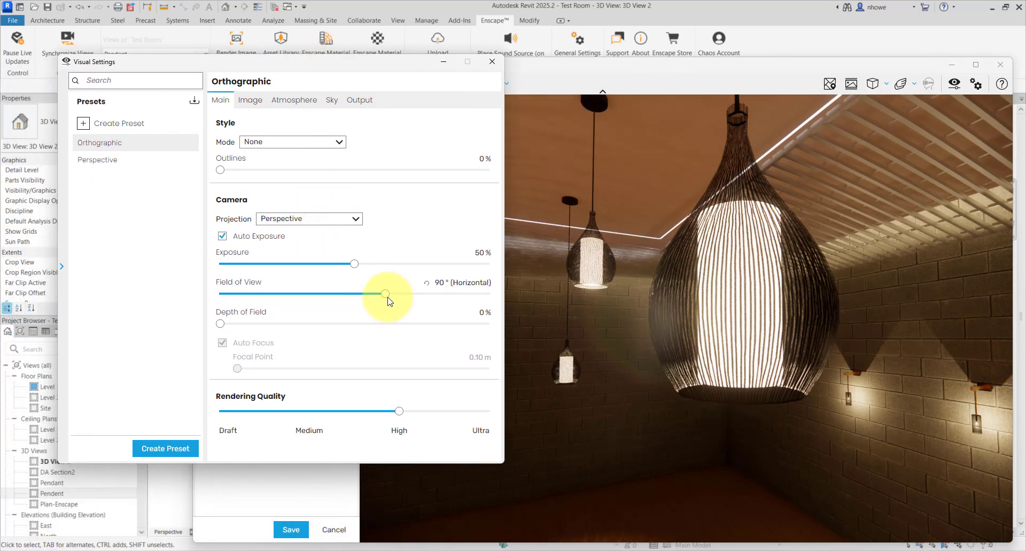
pyautogui.moveTo(355, 264); pyautogui.dragTo(376, 299)
pyautogui.moveTo(221, 325)
pyautogui.mouseDown()
pyautogui.moveTo(247, 325)
pyautogui.moveTo(230, 325)
pyautogui.mouseUp()
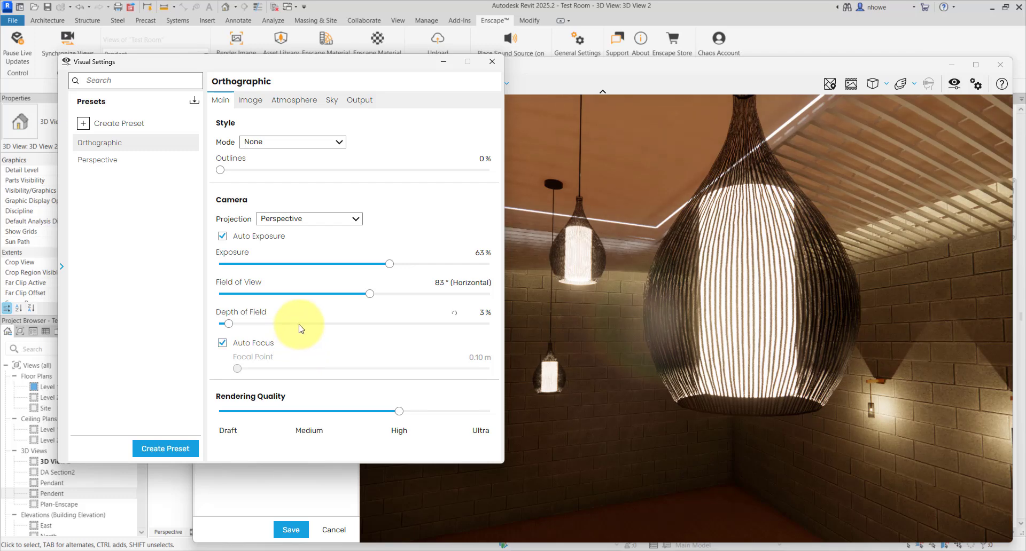
# Step: Check the Perspective preset's camera settings, and reset the Orthographic preset's depth of field to 0%
pyautogui.click(117, 160)
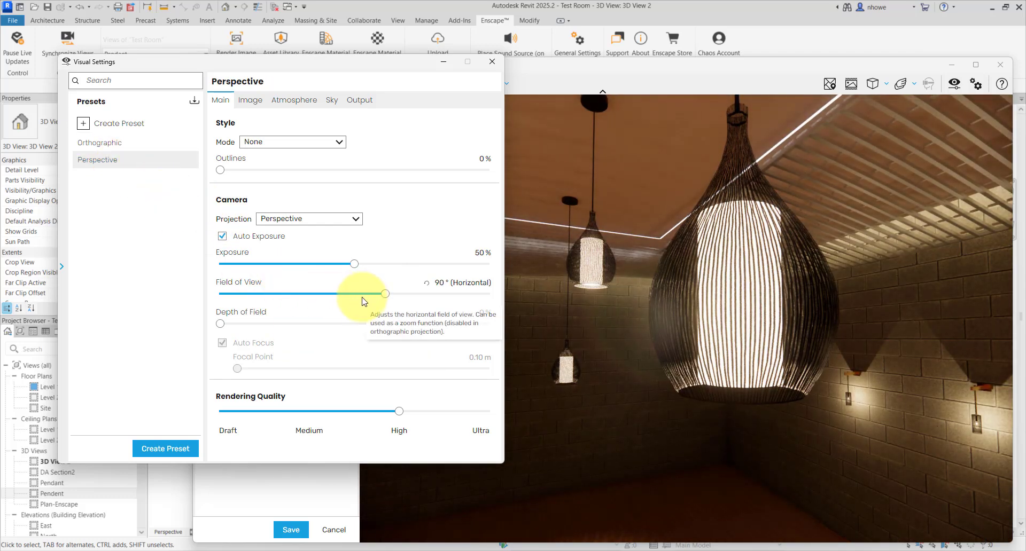
pyautogui.click(138, 144)
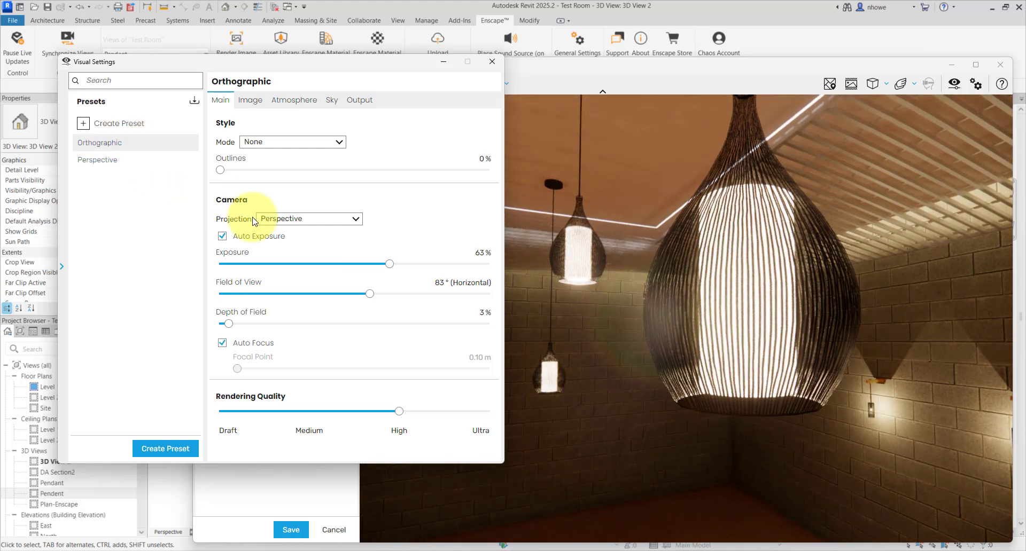
pyautogui.moveTo(248, 322); pyautogui.dragTo(218, 328)
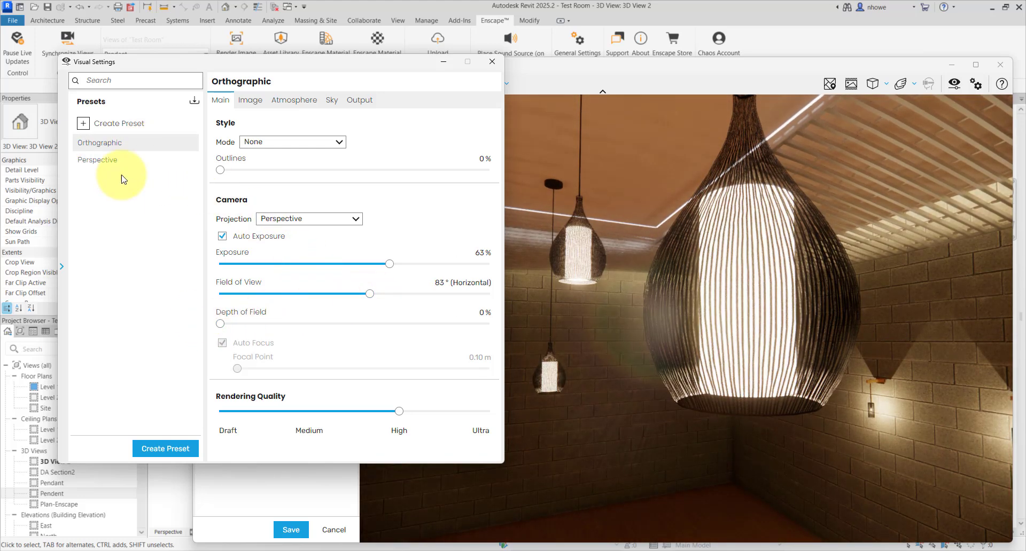
# Step: Set the Perspective preset's depth of field to 7% and save the Pendant view with its new camera position
pyautogui.click(128, 163)
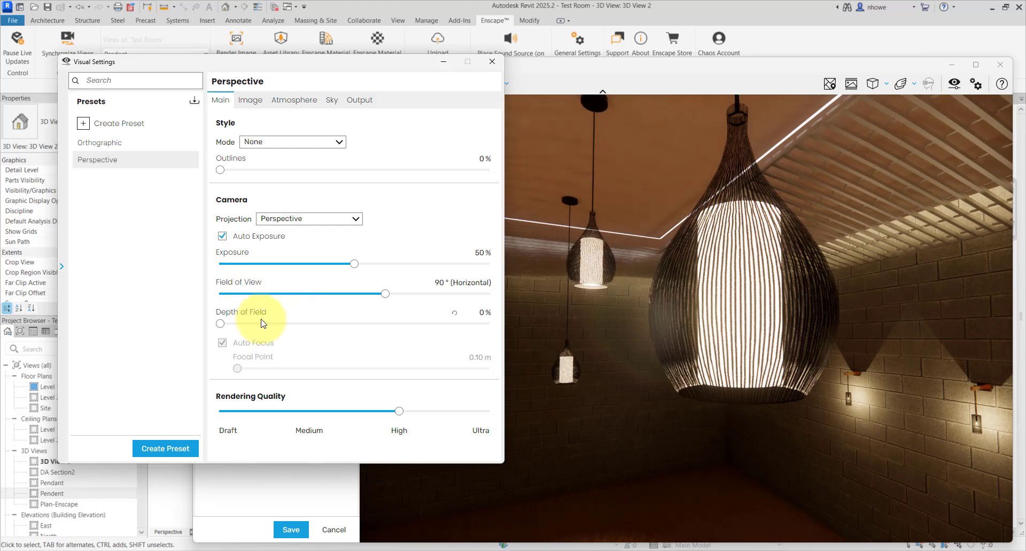
pyautogui.moveTo(221, 324); pyautogui.dragTo(239, 324)
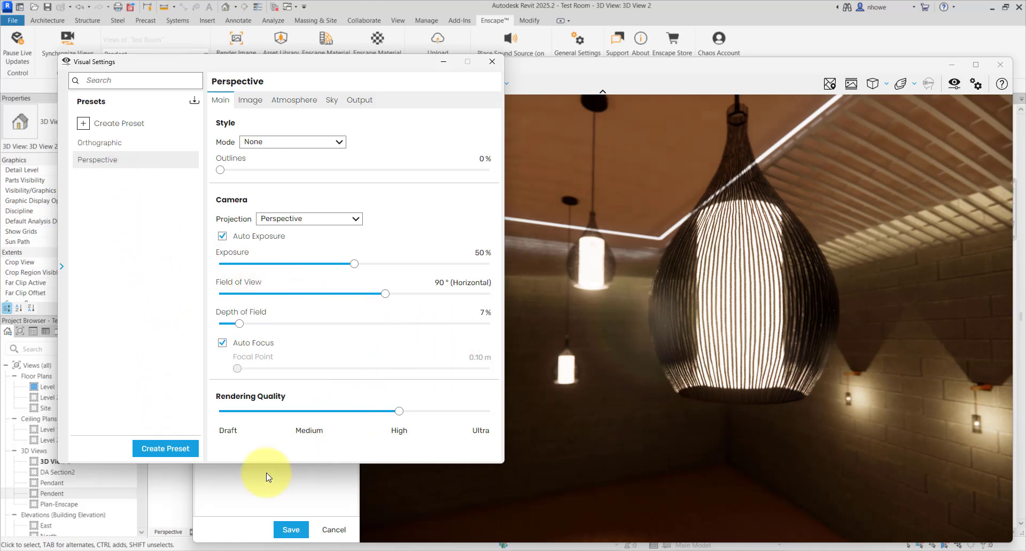
pyautogui.click(491, 64)
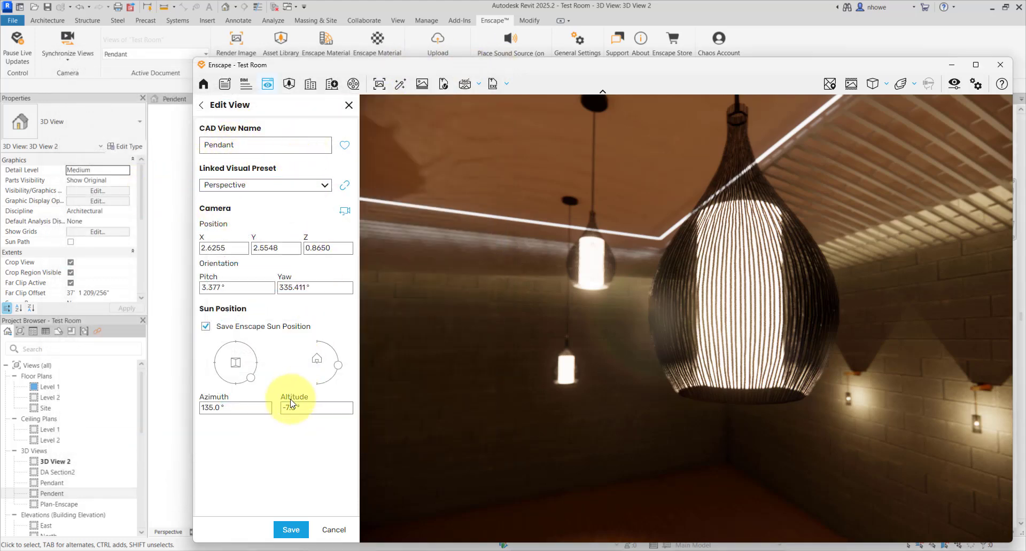
pyautogui.click(291, 529)
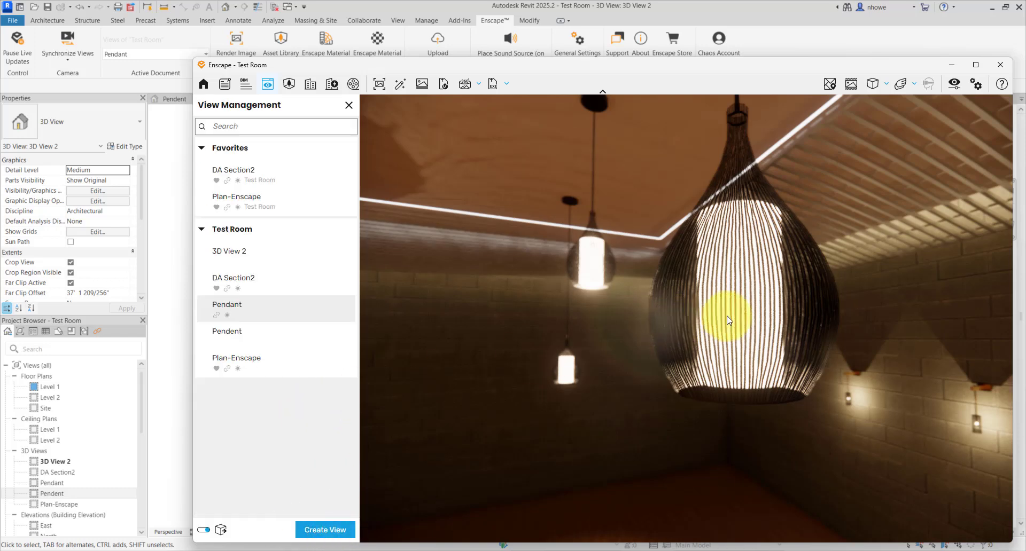
# Step: Move the camera to a close-up of the nearest wall sconce, with the other sconces receding along the brick wall
pyautogui.moveTo(727, 316); pyautogui.dragTo(522, 297)
pyautogui.scroll(5, 720, 382)
pyautogui.moveTo(720, 380); pyautogui.dragTo(714, 198)
pyautogui.scroll(-4, 721, 377)
pyautogui.moveTo(723, 373); pyautogui.dragTo(662, 326)
pyautogui.click(304, 310)
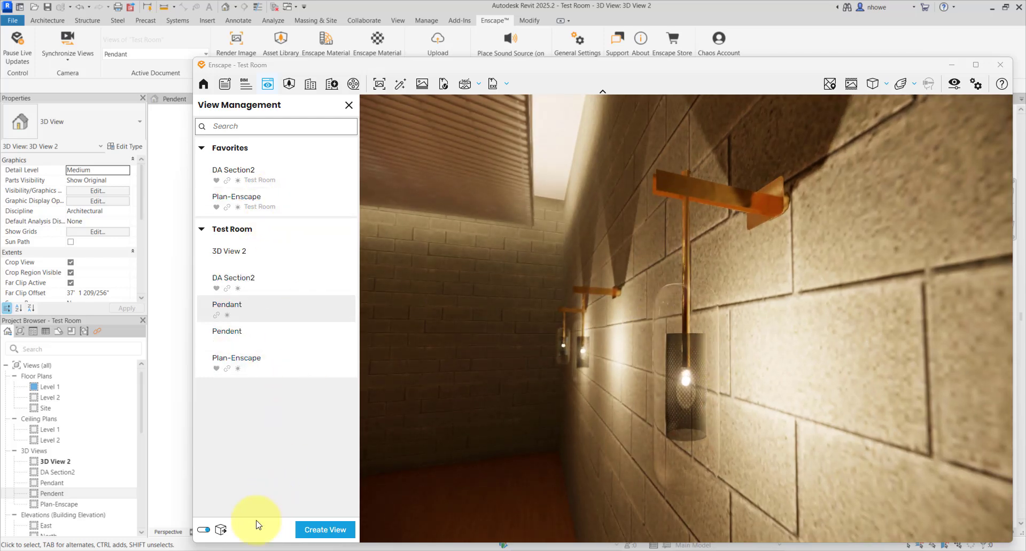
# Step: Create a view named Sconce from the current camera, linked to the Perspective visual preset
pyautogui.click(325, 530)
pyautogui.click(280, 148)
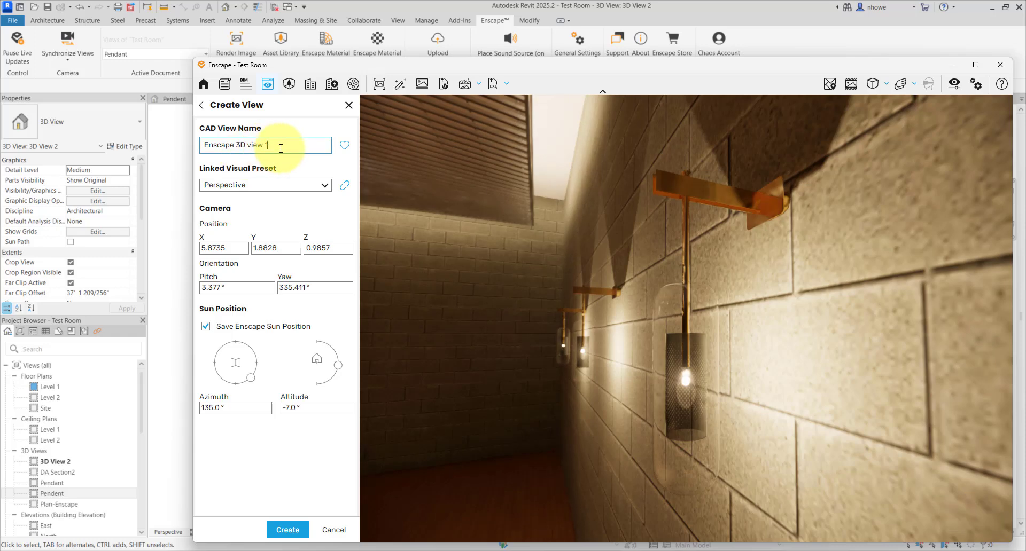
pyautogui.tripleClick(281, 148)
pyautogui.write('S')
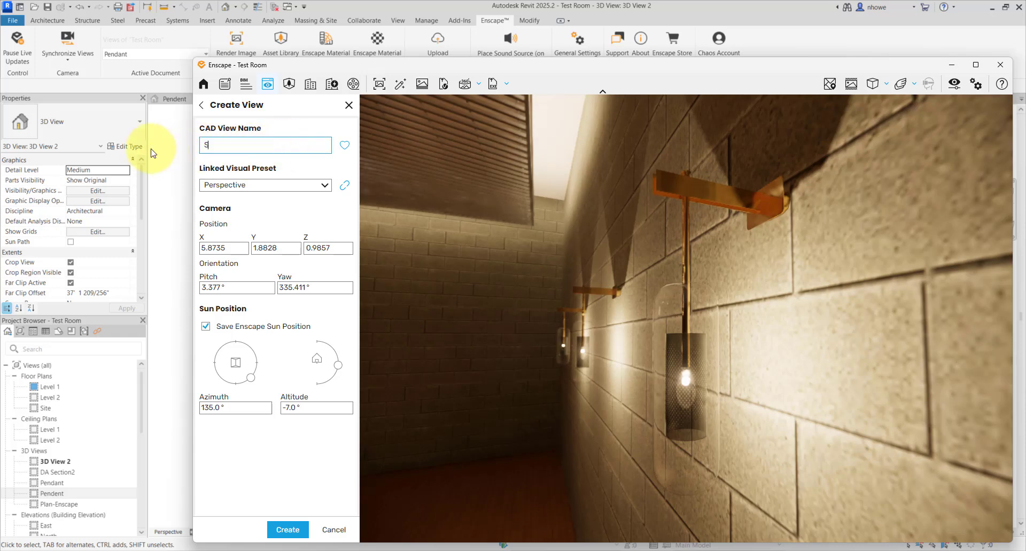
pyautogui.write('conce')
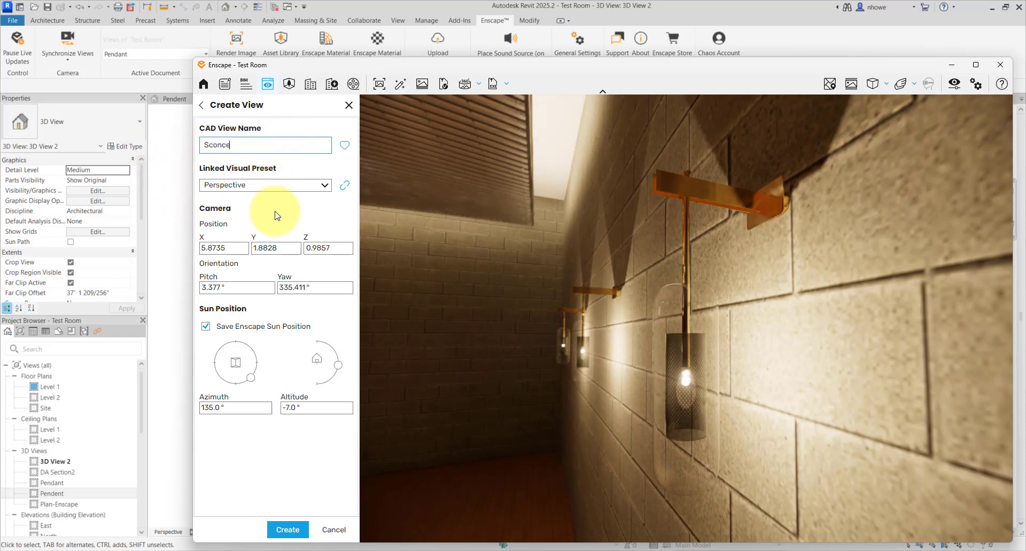
pyautogui.click(302, 525)
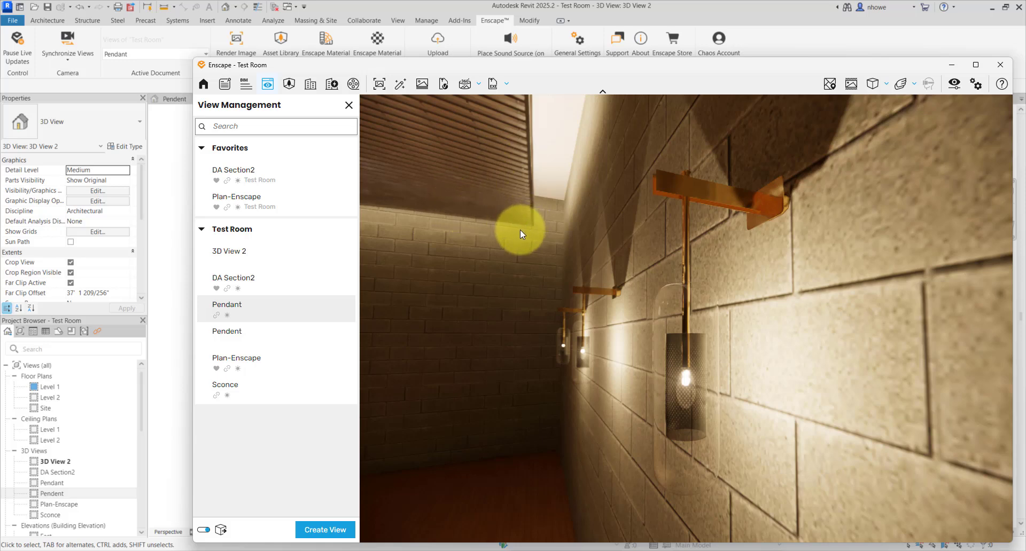
# Step: Pull the camera back from the sconce to look over the whole room with its pendants, wall sconces and slatted ceiling
pyautogui.moveTo(520, 229); pyautogui.dragTo(579, 233)
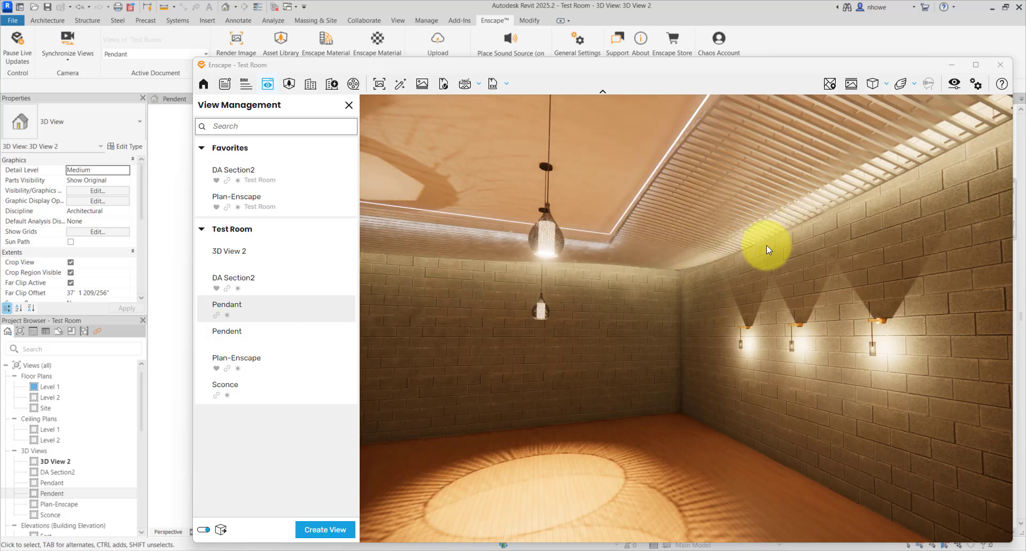
pyautogui.moveTo(645, 260); pyautogui.dragTo(582, 250)
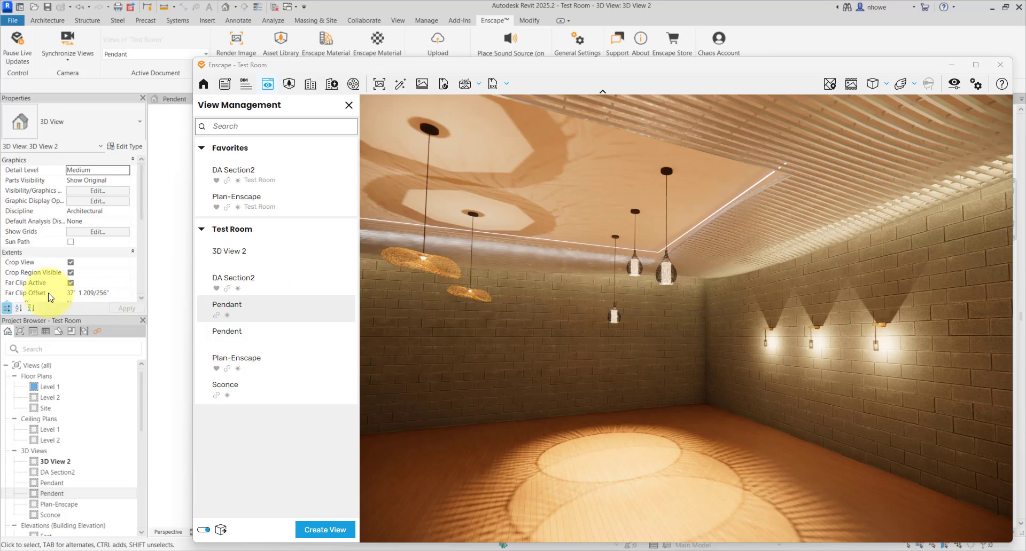
pyautogui.moveTo(579, 262); pyautogui.dragTo(805, 324, button='middle')
pyautogui.scroll(-1, 579, 262)
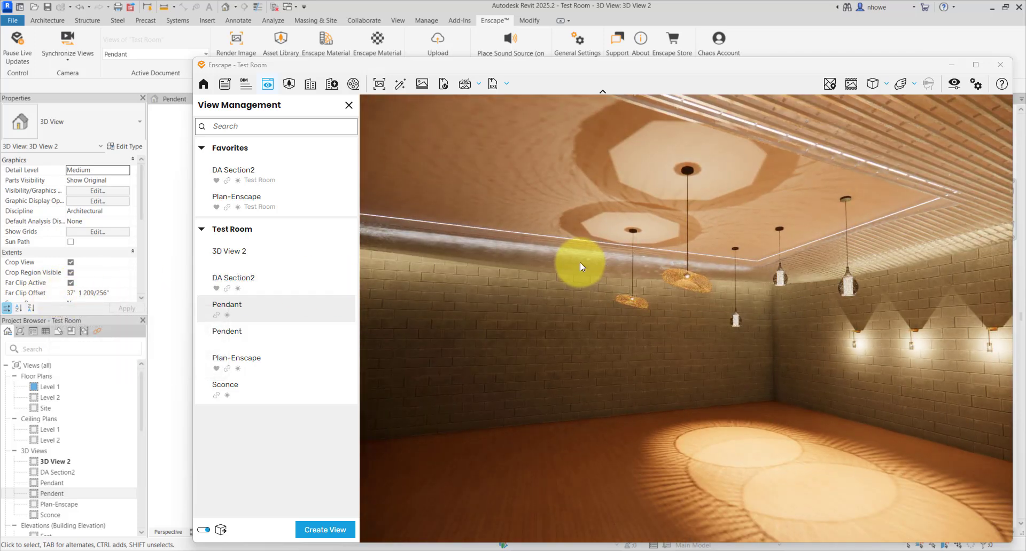